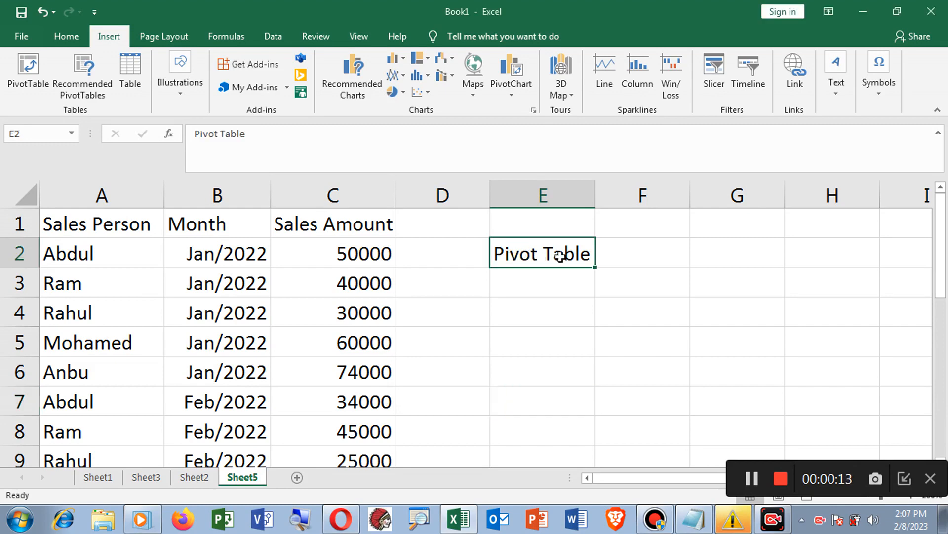
# Step: Examine the Sales Person, Month and Sales Amount columns of the source data and the months they cover
pyautogui.click(132, 225)
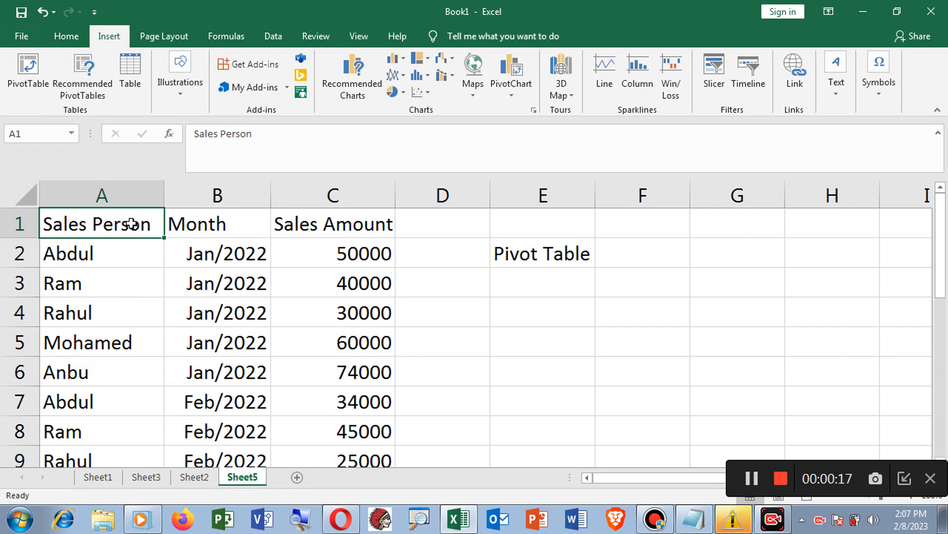
pyautogui.click(221, 224)
pyautogui.click(313, 225)
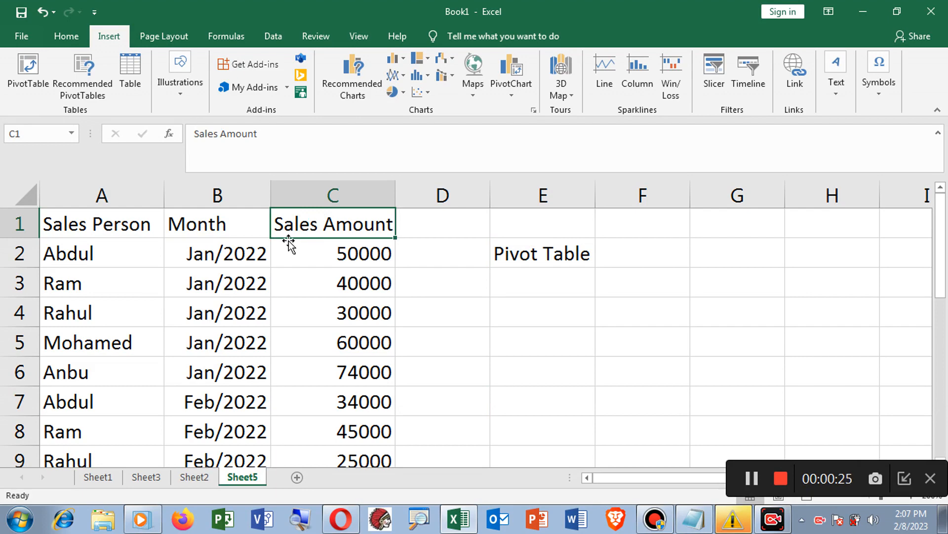
pyautogui.moveTo(120, 249); pyautogui.dragTo(143, 431)
pyautogui.scroll(3, 349, 216)
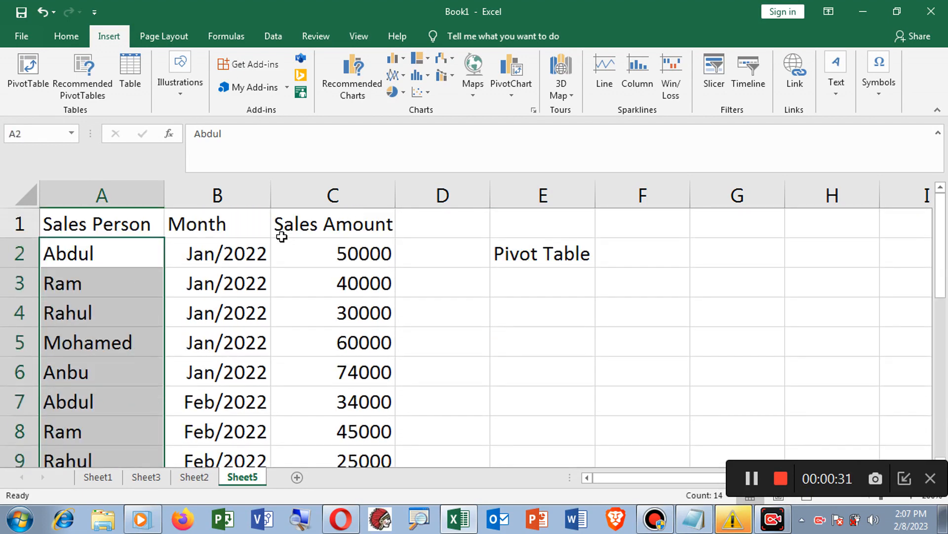
pyautogui.click(229, 248)
pyautogui.click(230, 225)
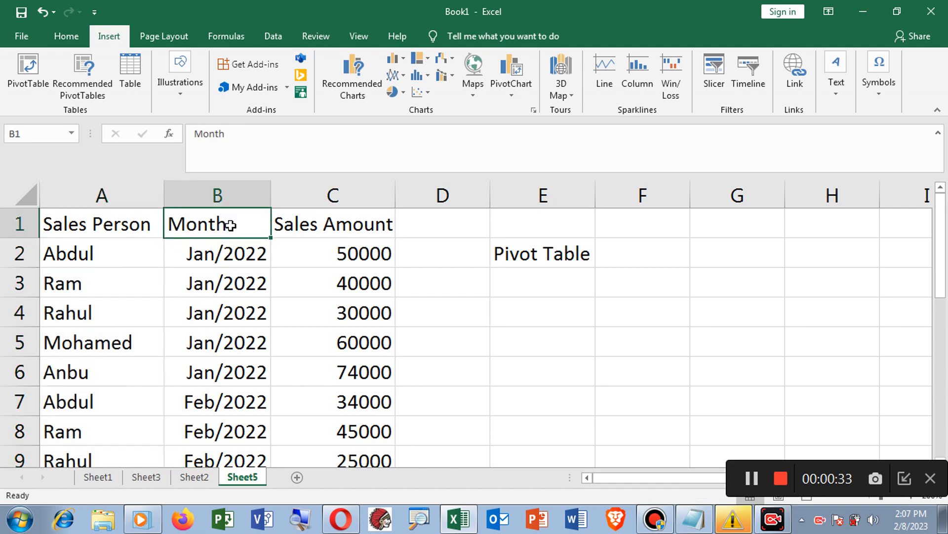
pyautogui.click(331, 221)
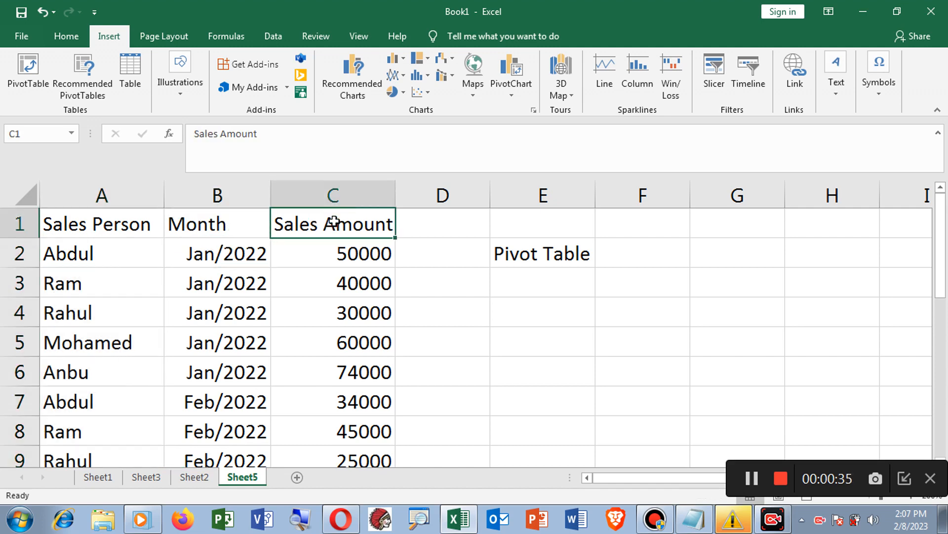
pyautogui.click(248, 253)
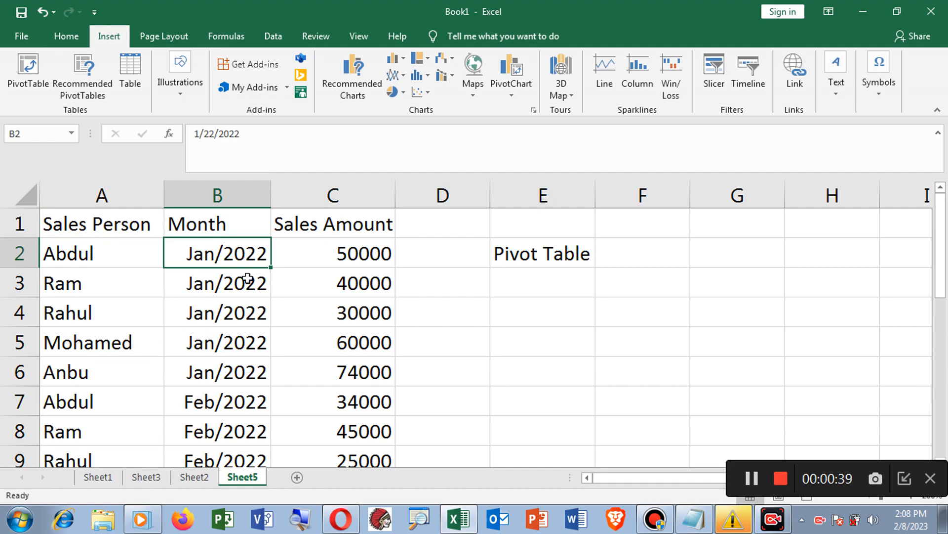
pyautogui.click(242, 405)
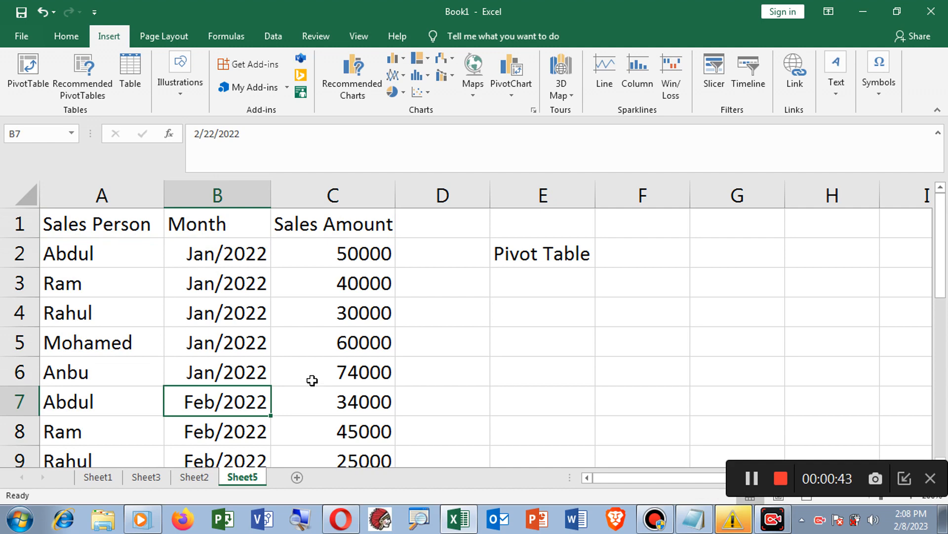
pyautogui.scroll(-2, 312, 379)
pyautogui.click(248, 432)
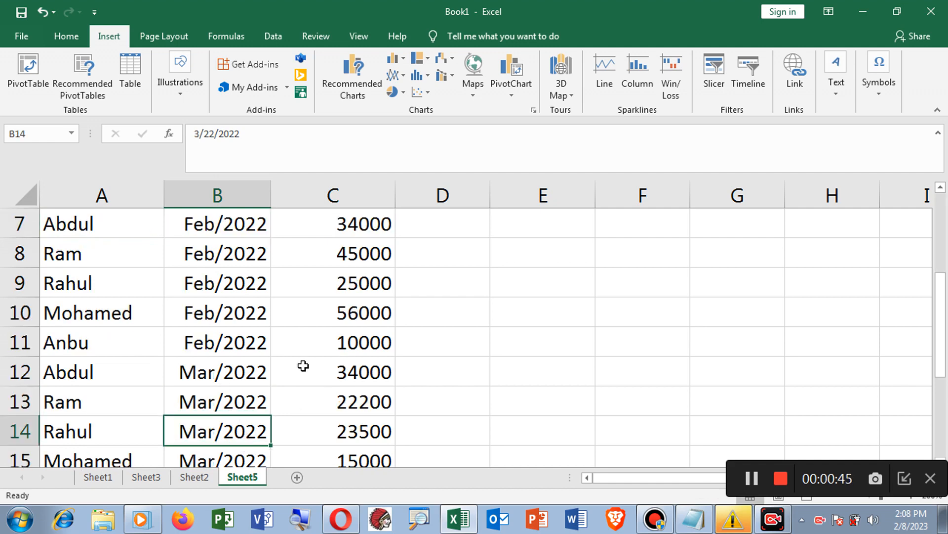
pyautogui.scroll(2, 304, 366)
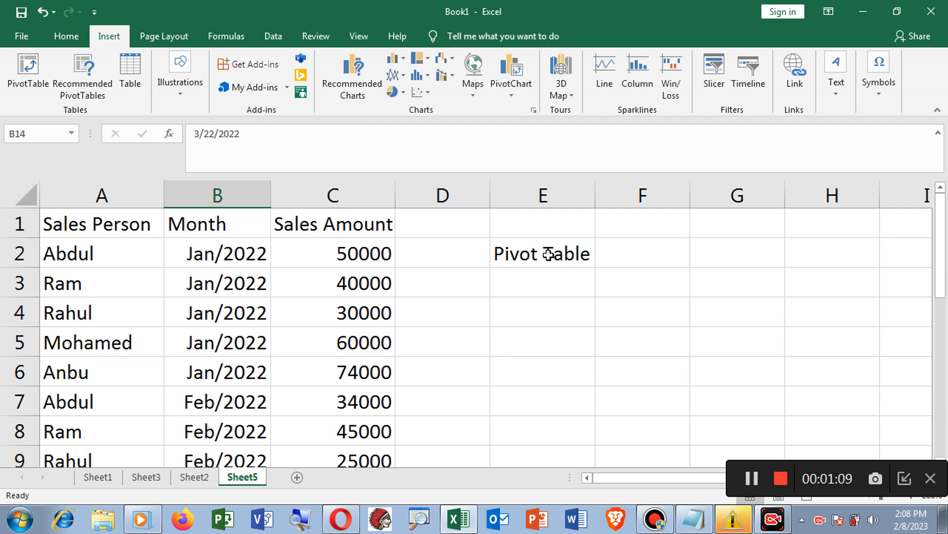
pyautogui.click(547, 254)
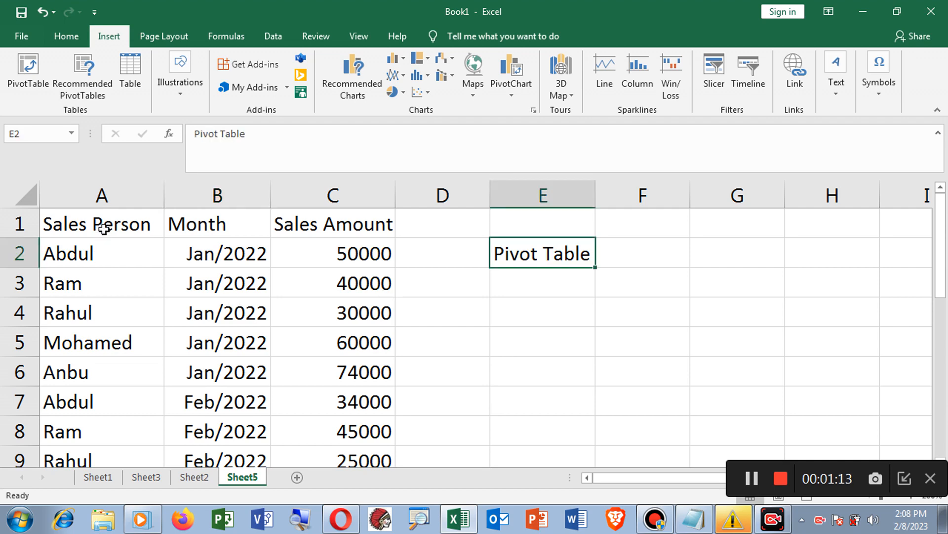
# Step: Format the range A1:C16 as a table with headers, using the blue style in the first row of the Medium styles
pyautogui.moveTo(103, 228); pyautogui.dragTo(332, 391)
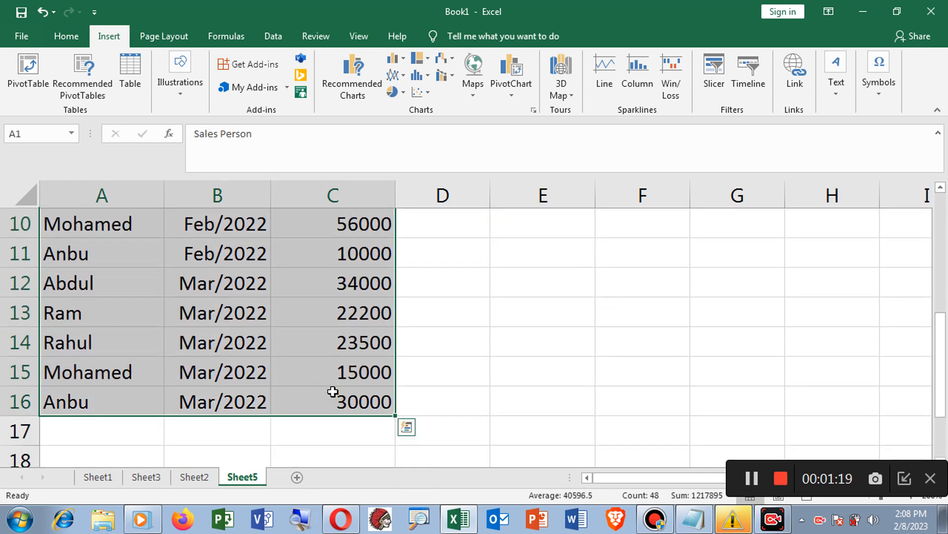
pyautogui.click(66, 37)
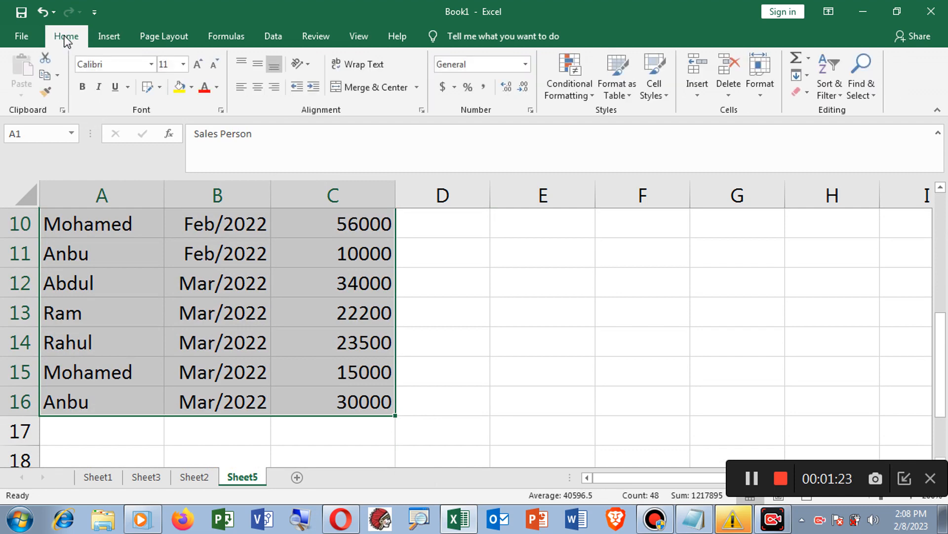
pyautogui.click(628, 99)
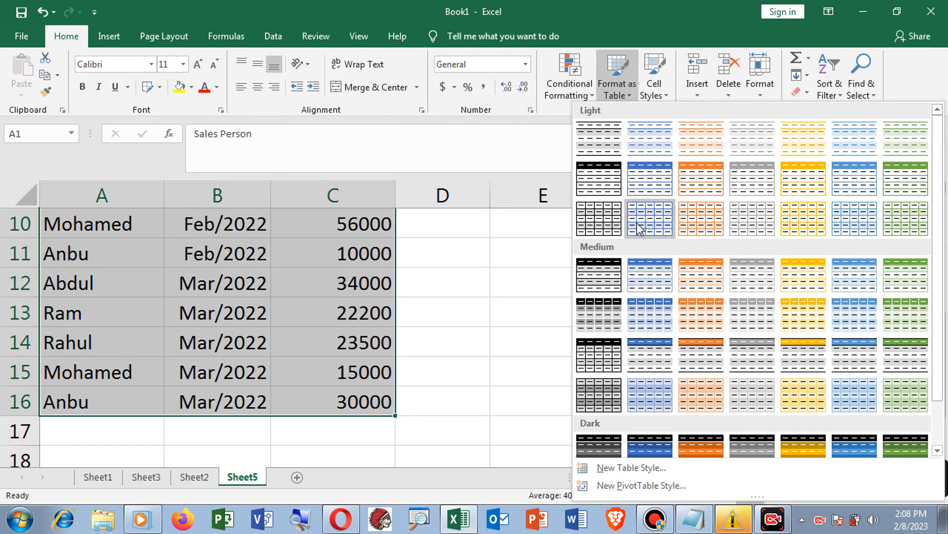
pyautogui.click(642, 274)
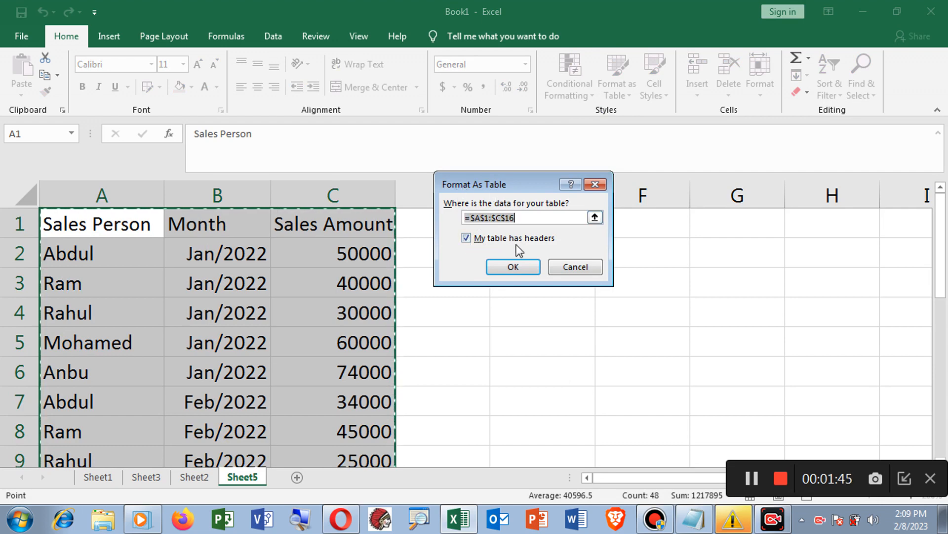
pyautogui.click(466, 240)
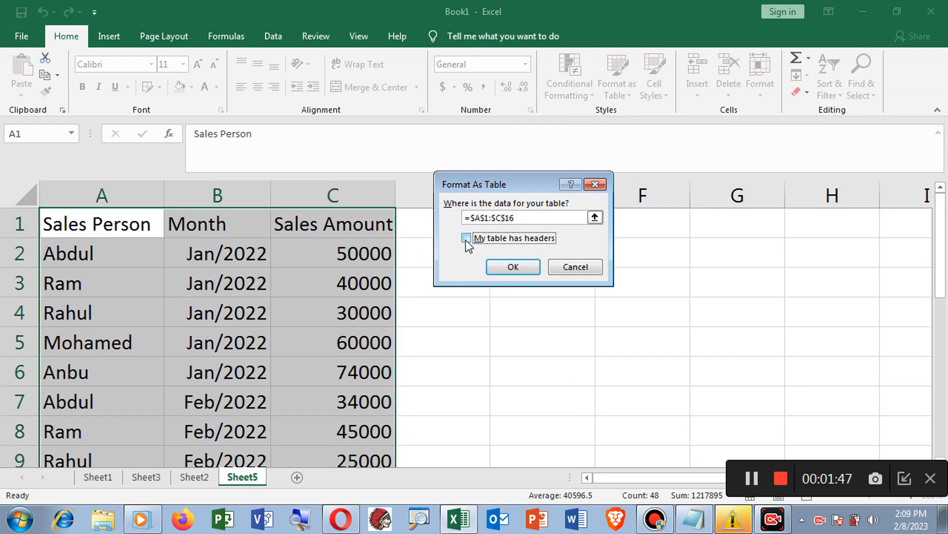
pyautogui.click(466, 239)
pyautogui.click(510, 267)
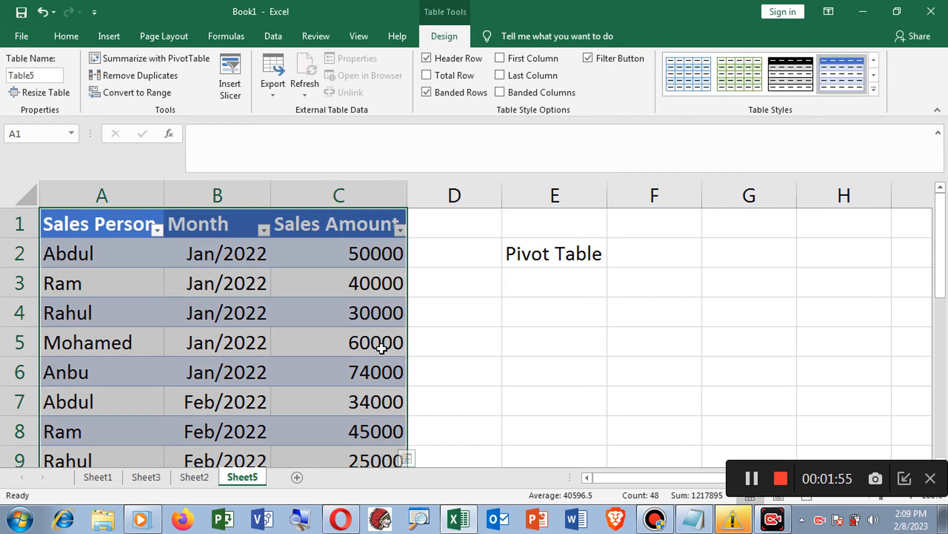
# Step: Widen the Month and Sales Amount columns slightly so their headers clear the filter arrows
pyautogui.click(269, 311)
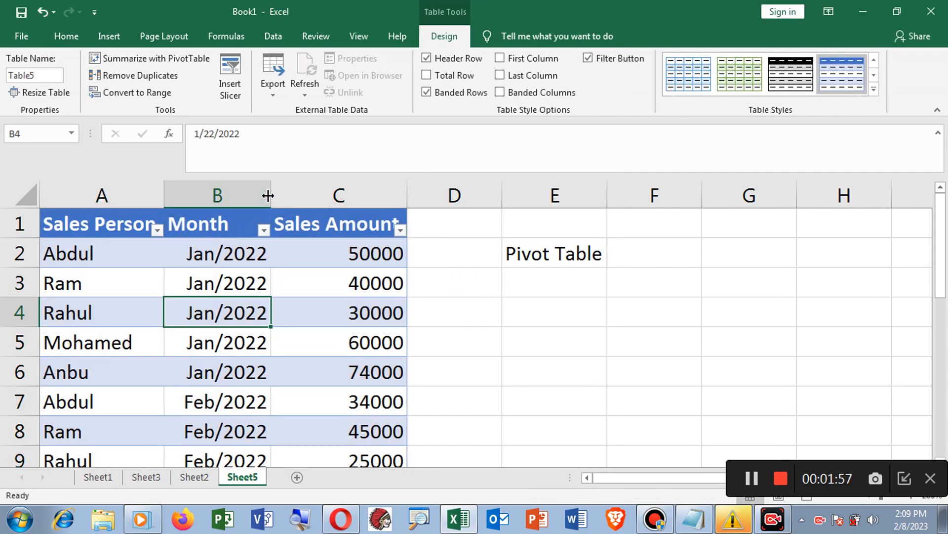
pyautogui.moveTo(270, 193); pyautogui.dragTo(282, 193)
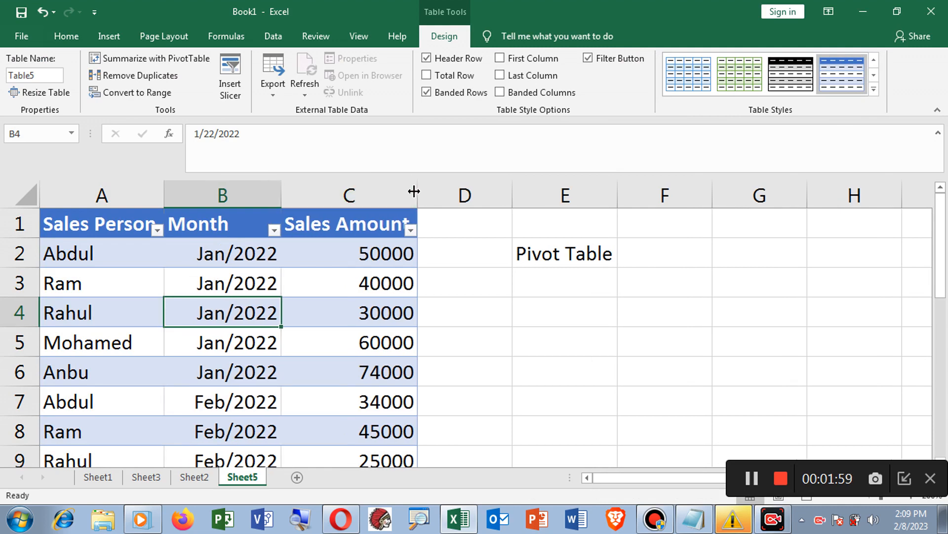
pyautogui.moveTo(414, 191); pyautogui.dragTo(424, 191)
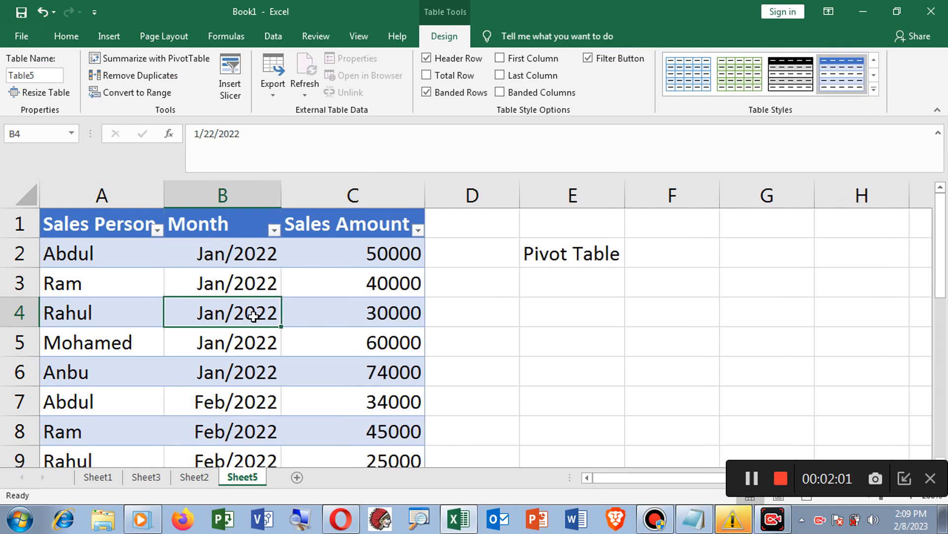
# Step: Create a PivotTable from the whole sales table and place it on a new worksheet
pyautogui.click(120, 228)
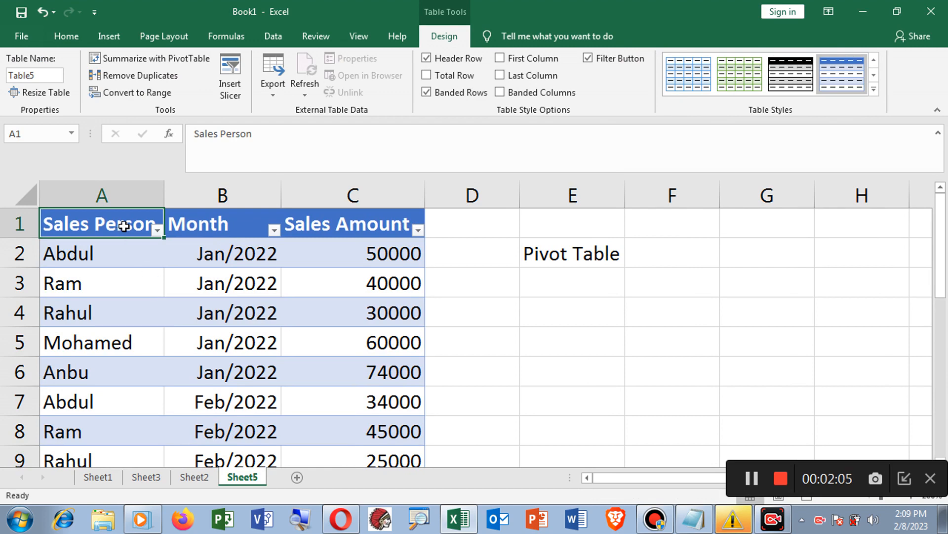
pyautogui.moveTo(125, 224); pyautogui.dragTo(367, 366)
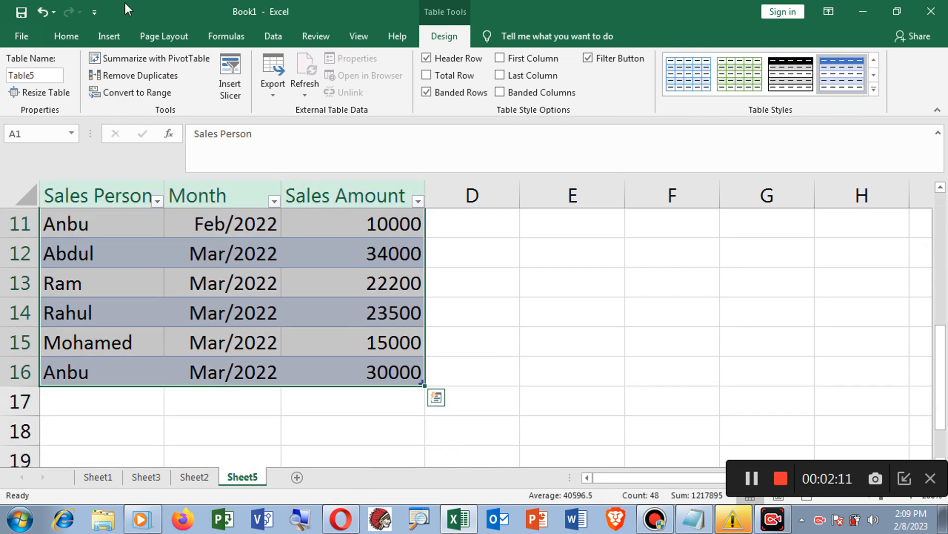
pyautogui.click(111, 37)
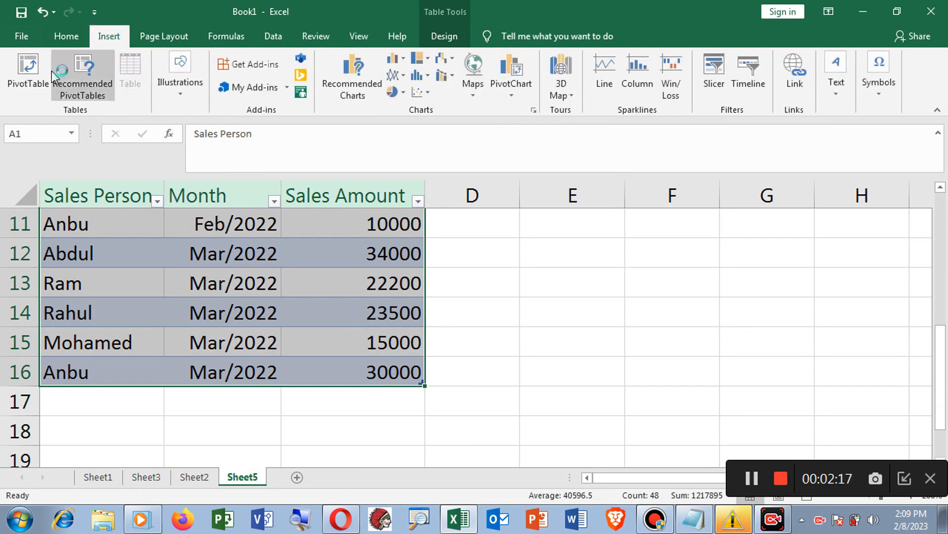
pyautogui.click(30, 79)
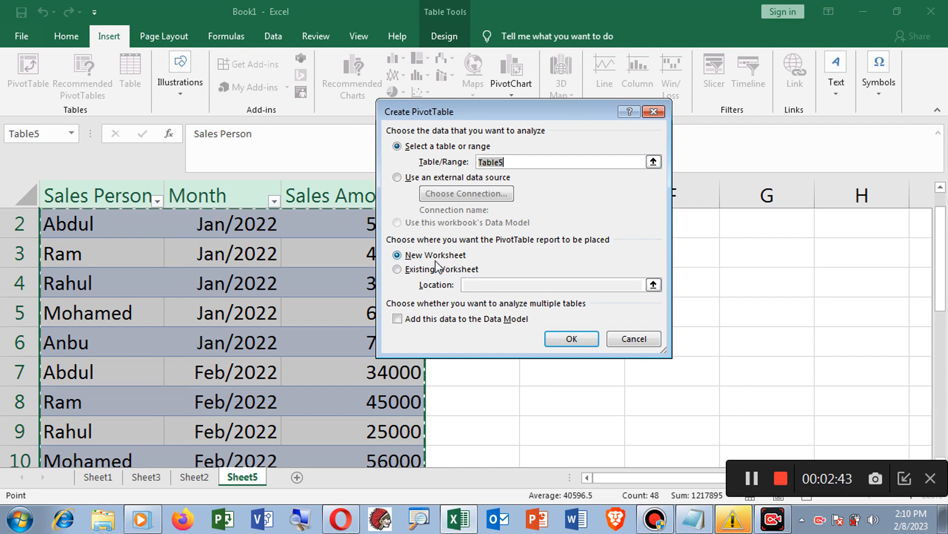
pyautogui.click(572, 339)
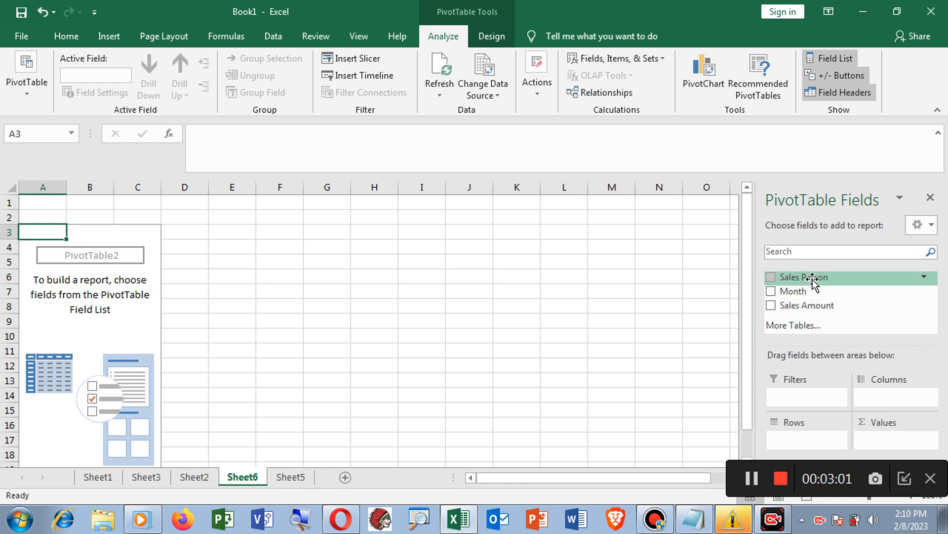
# Step: Summarize sales per person with Sales Person as rows and the sum of Sales Amount as values, and review the individual totals
pyautogui.moveTo(810, 277); pyautogui.dragTo(800, 439)
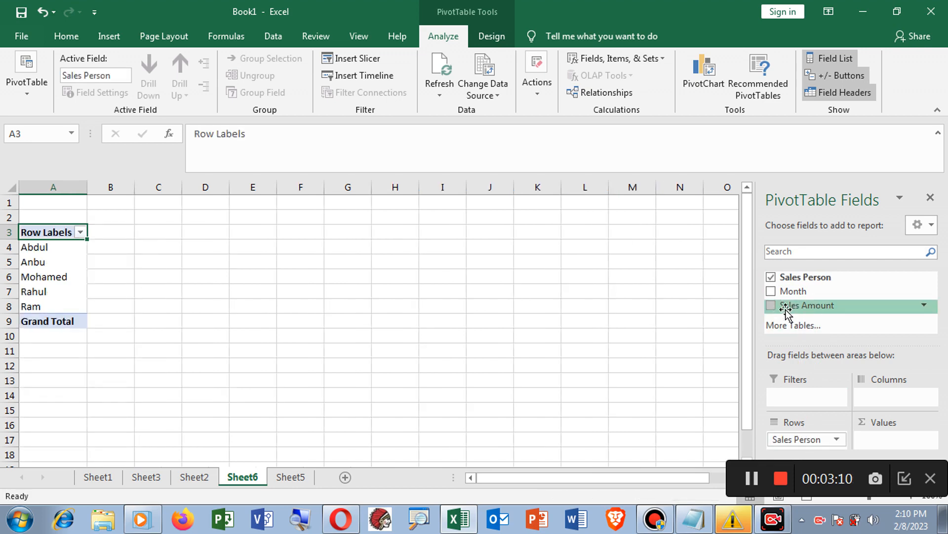
pyautogui.moveTo(780, 312); pyautogui.dragTo(876, 443)
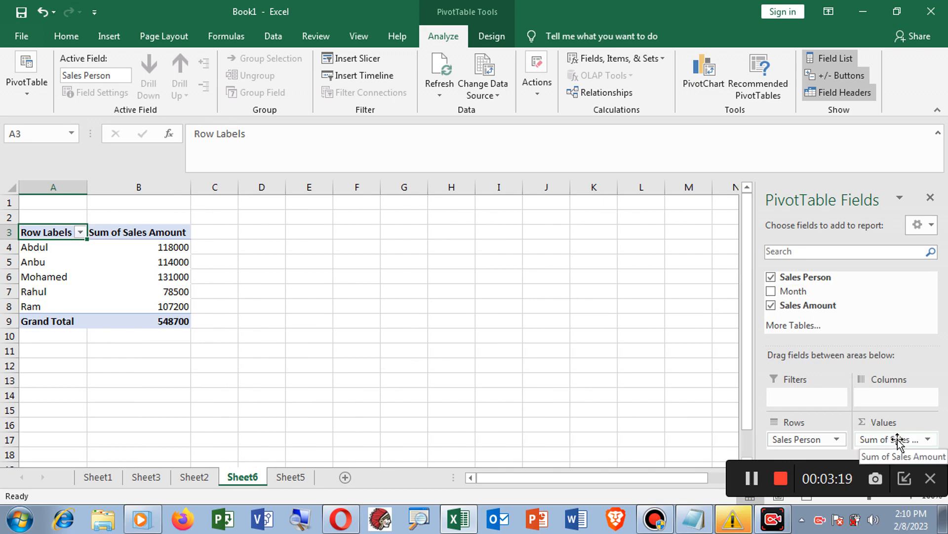
pyautogui.click(40, 247)
pyautogui.click(159, 252)
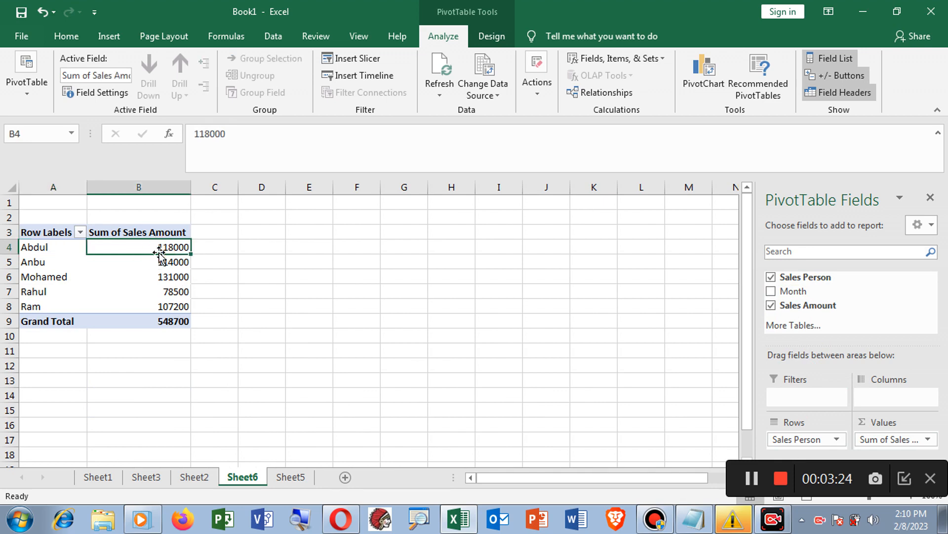
pyautogui.click(60, 262)
pyautogui.click(175, 263)
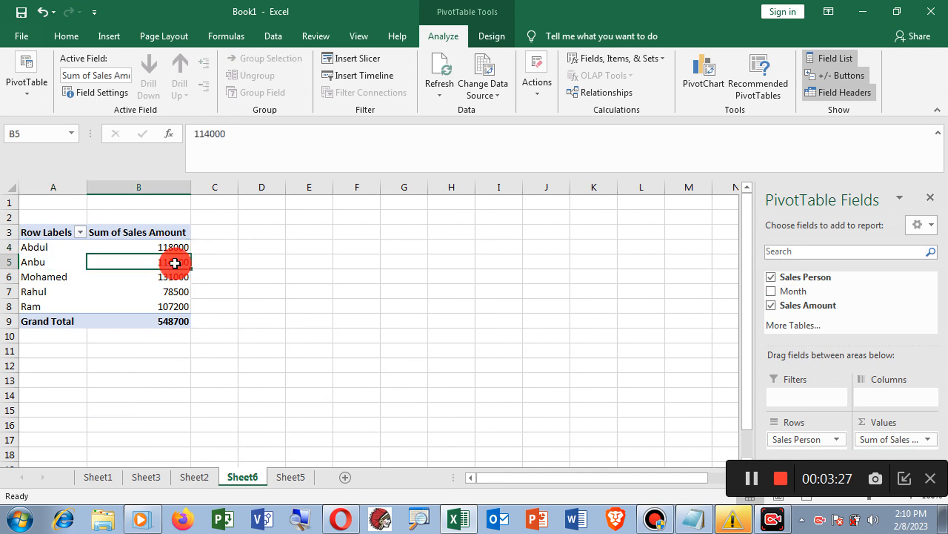
pyautogui.click(52, 283)
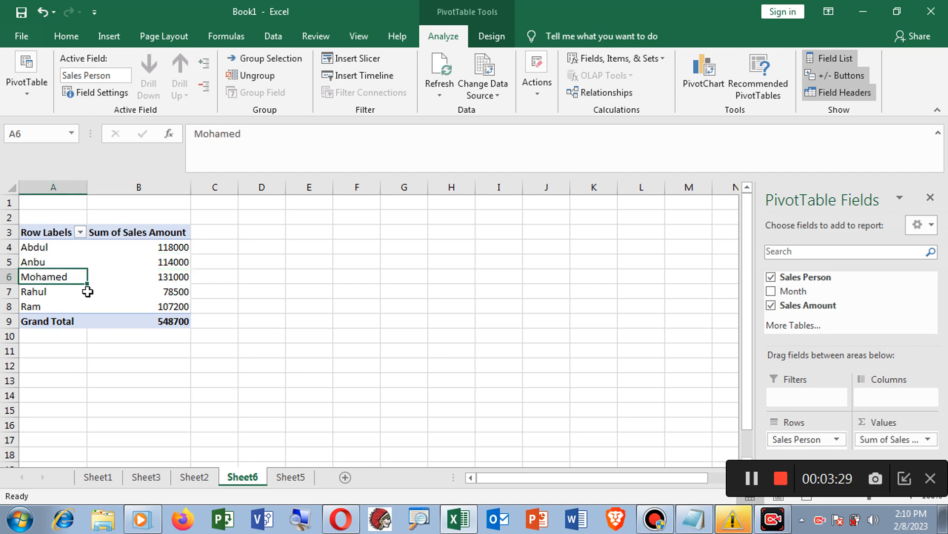
pyautogui.click(50, 296)
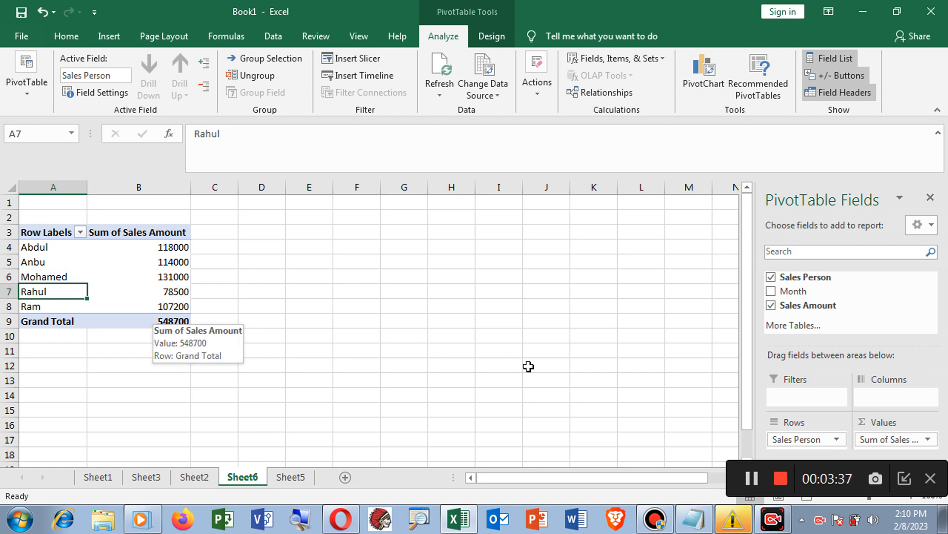
# Step: Remove Sales Person from the rows and Sales Amount from the values to empty the pivot table
pyautogui.moveTo(816, 441); pyautogui.dragTo(806, 317)
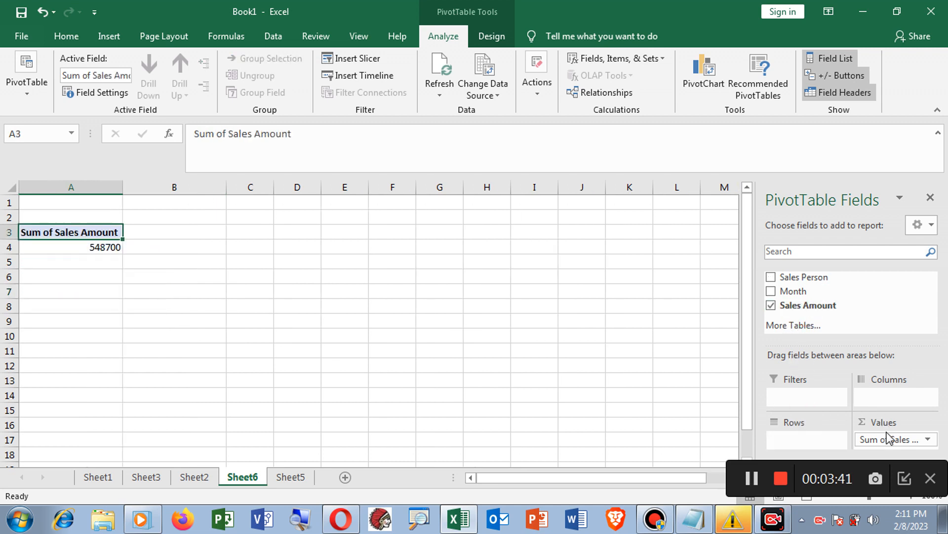
pyautogui.moveTo(889, 440); pyautogui.dragTo(858, 312)
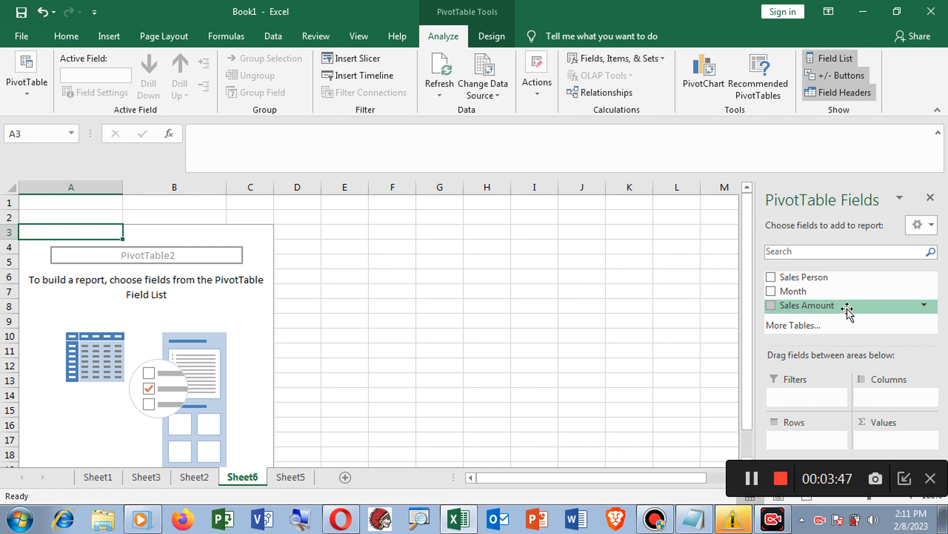
# Step: Summarize sales per month with Month as rows and the sum of Sales Amount as values, and review the monthly totals
pyautogui.moveTo(775, 296); pyautogui.dragTo(798, 443)
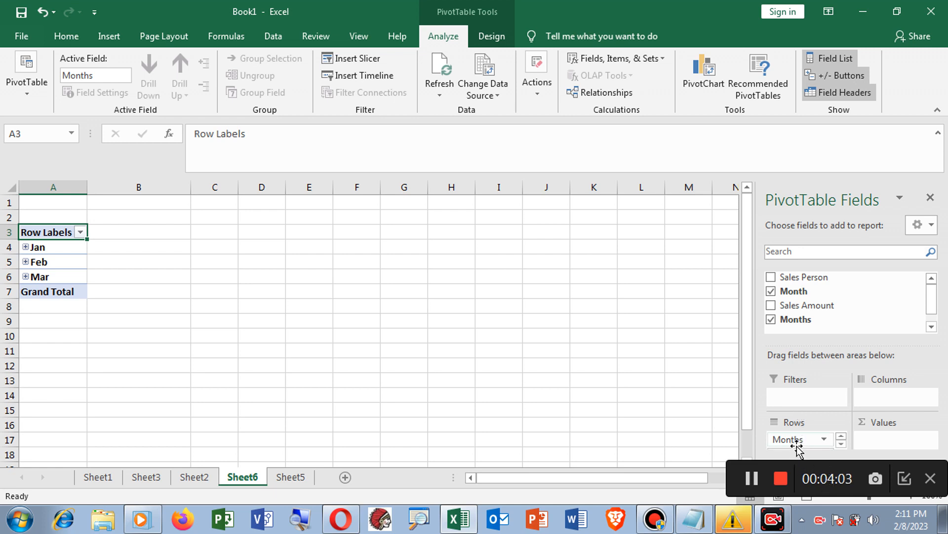
pyautogui.moveTo(810, 306); pyautogui.dragTo(886, 439)
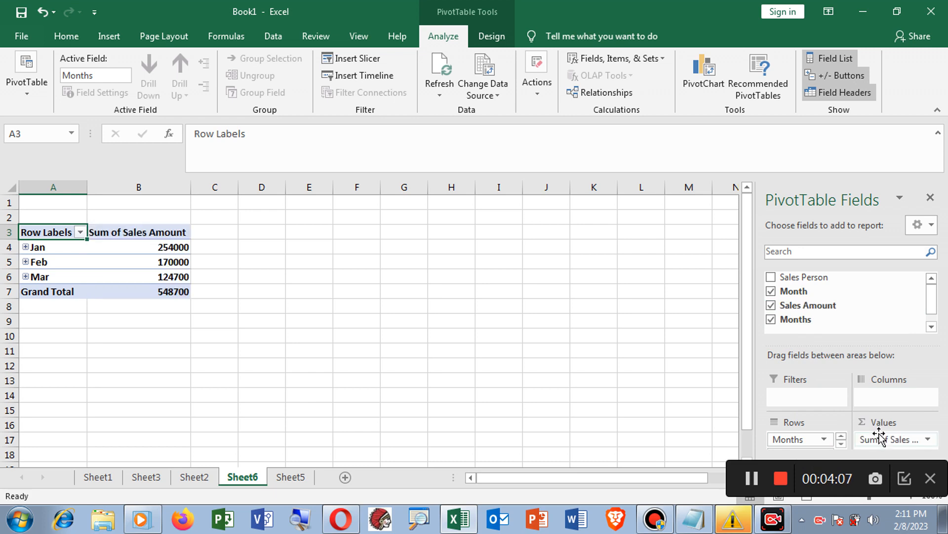
pyautogui.click(163, 247)
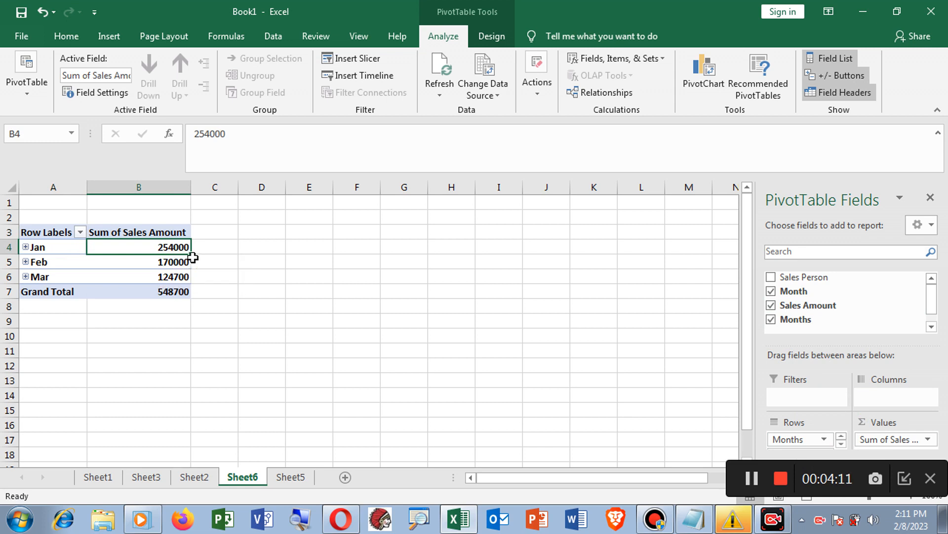
pyautogui.click(178, 262)
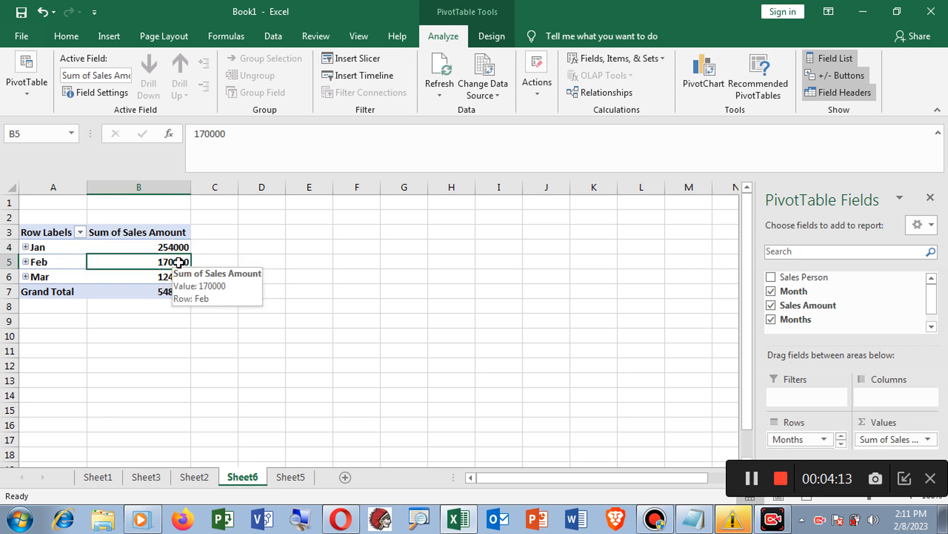
pyautogui.click(55, 276)
pyautogui.click(166, 280)
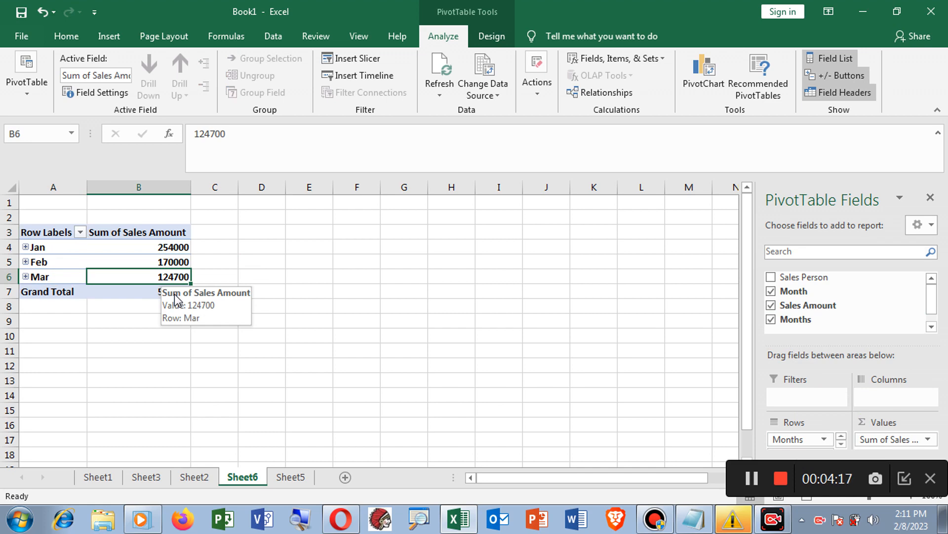
pyautogui.click(168, 365)
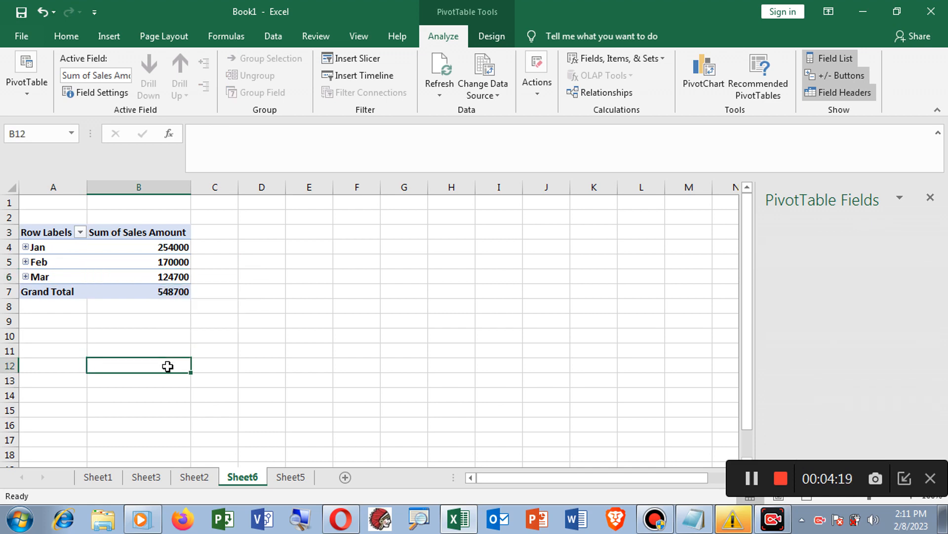